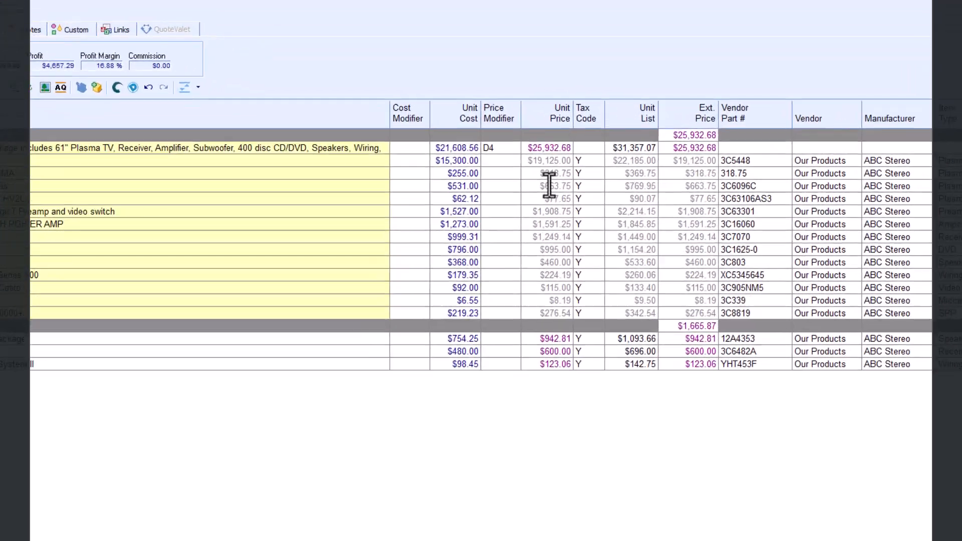
- Set the unit price of the package item with vendor part number 3C6096C to 500
click(567, 194)
text(500)
key(Return)
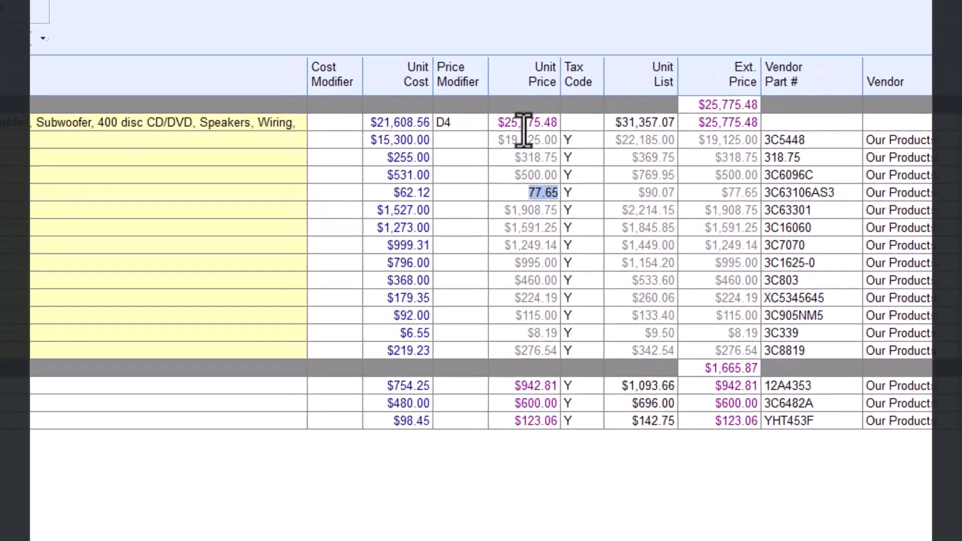
click(511, 119)
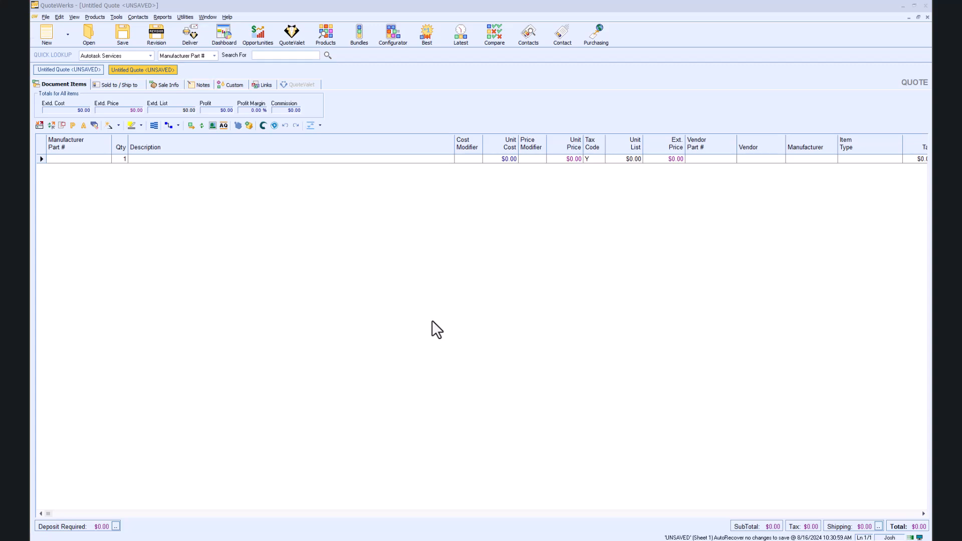
- Open the Bundles window and check the match options available for filtering bundles by name
click(100, 19)
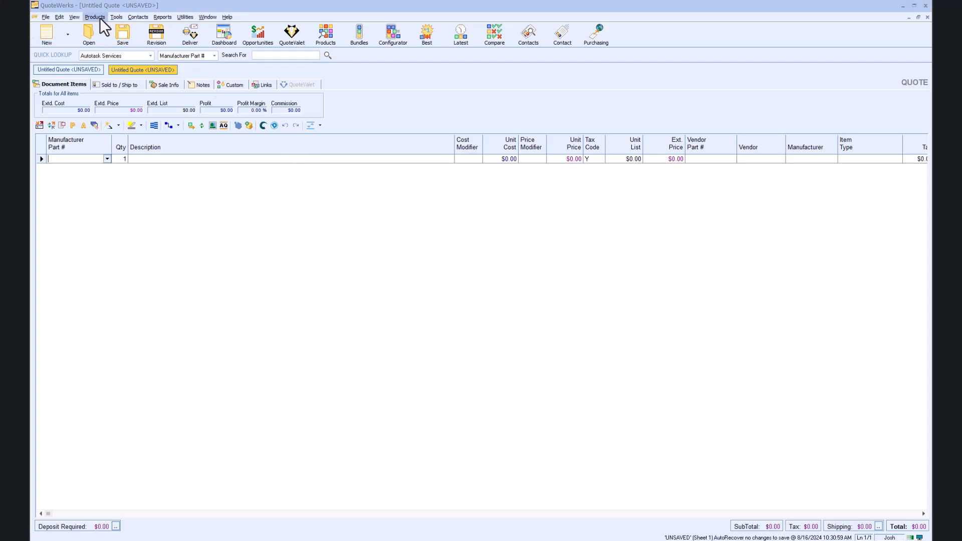
click(96, 17)
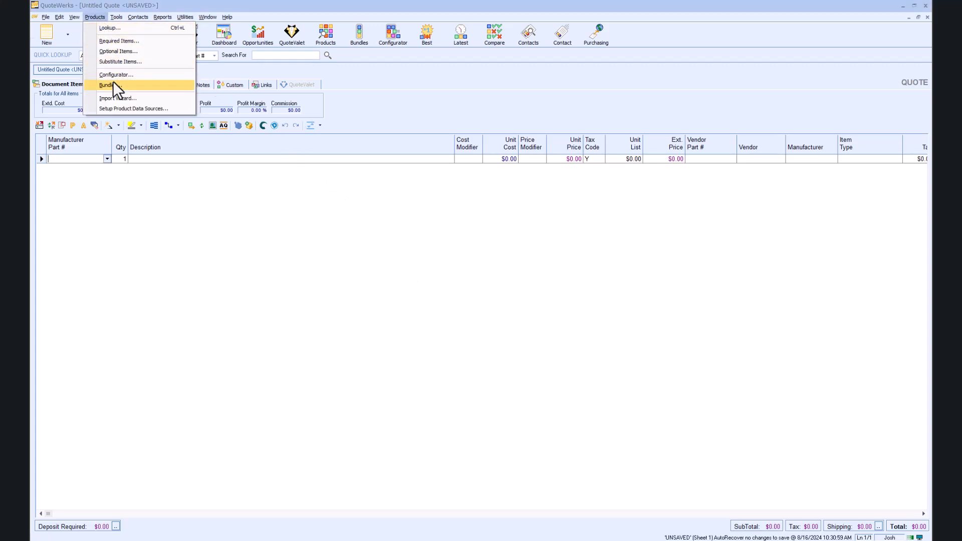
click(361, 38)
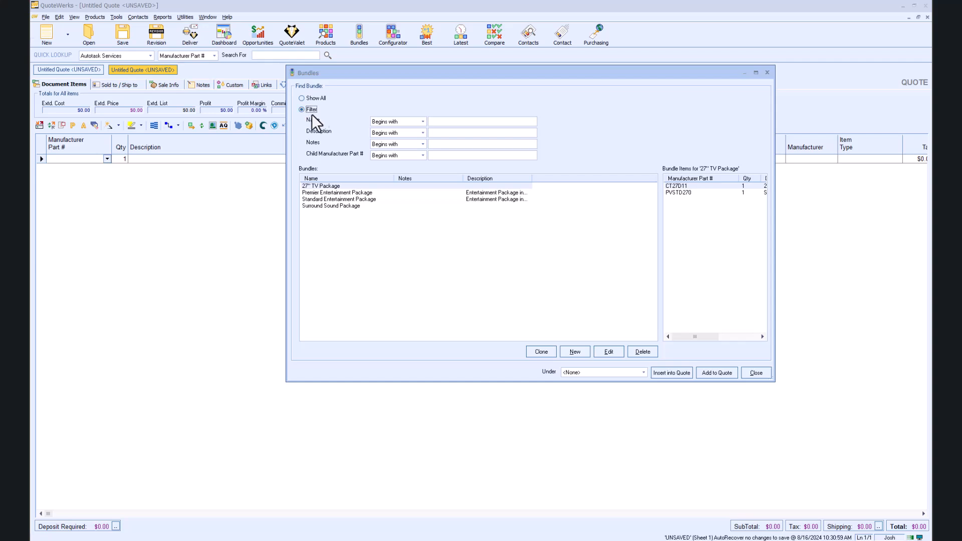
click(425, 122)
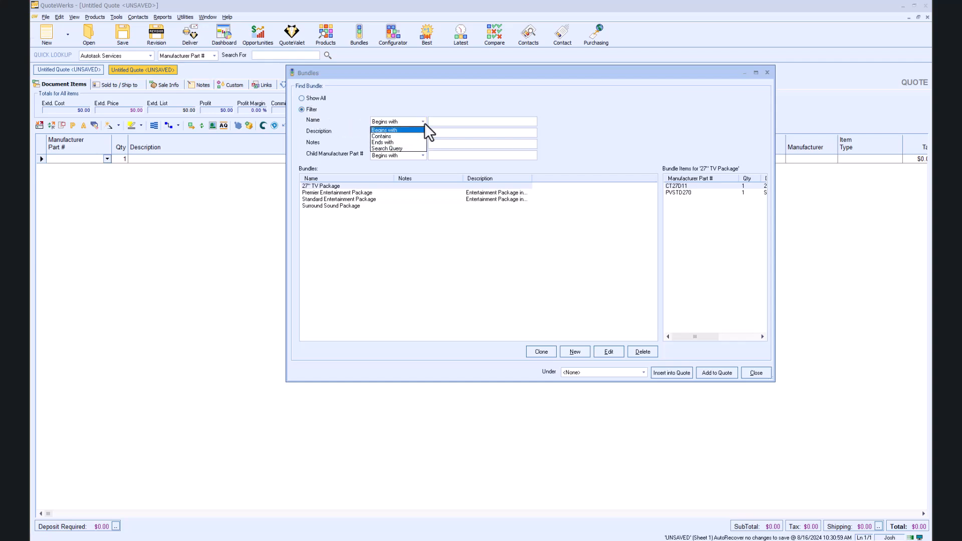
click(424, 122)
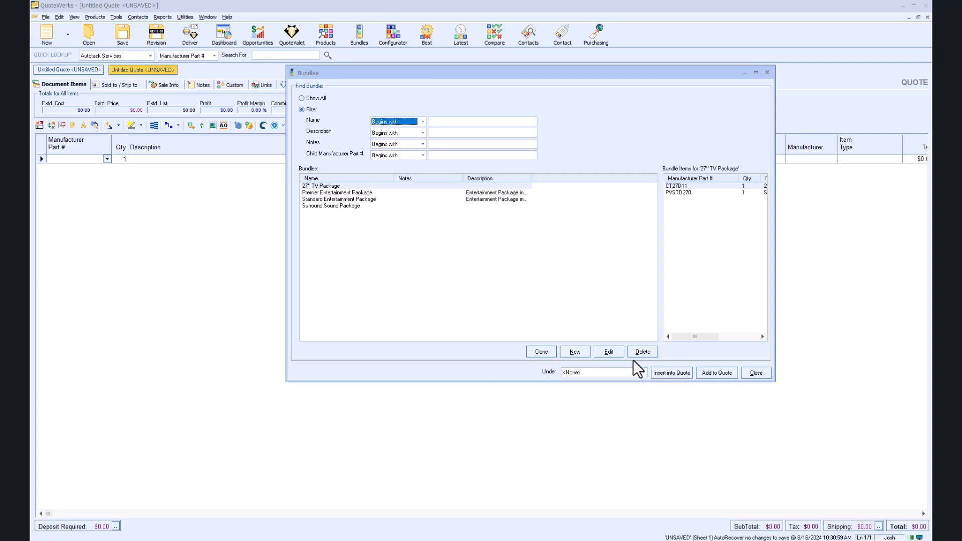
- Create a bundle named "New Bundle" and select it in the bundle list
click(578, 355)
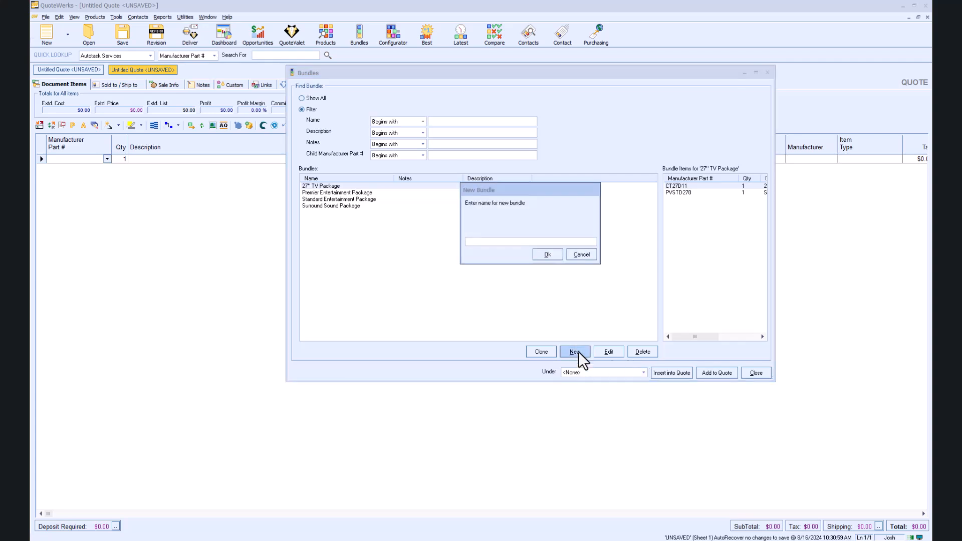
text(New Bundle)
click(551, 257)
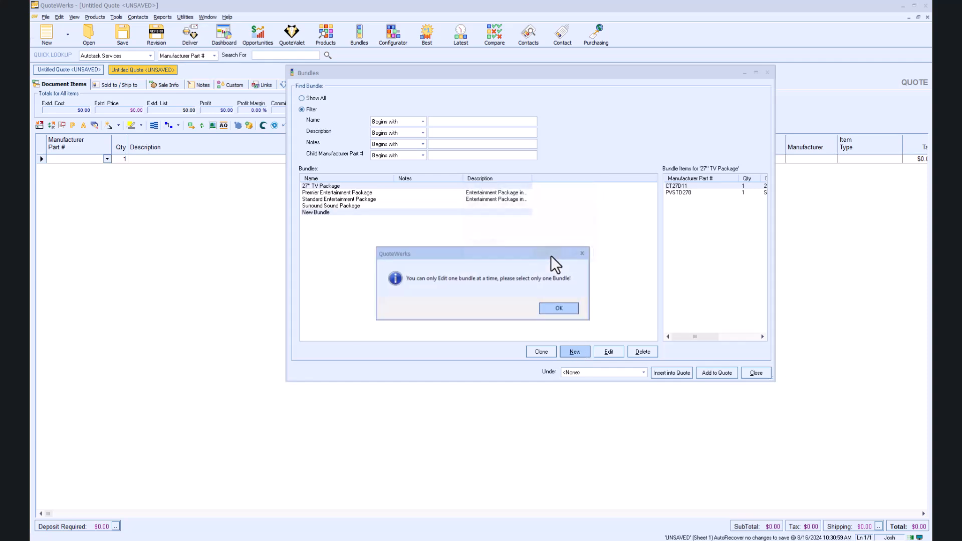
click(560, 307)
click(360, 213)
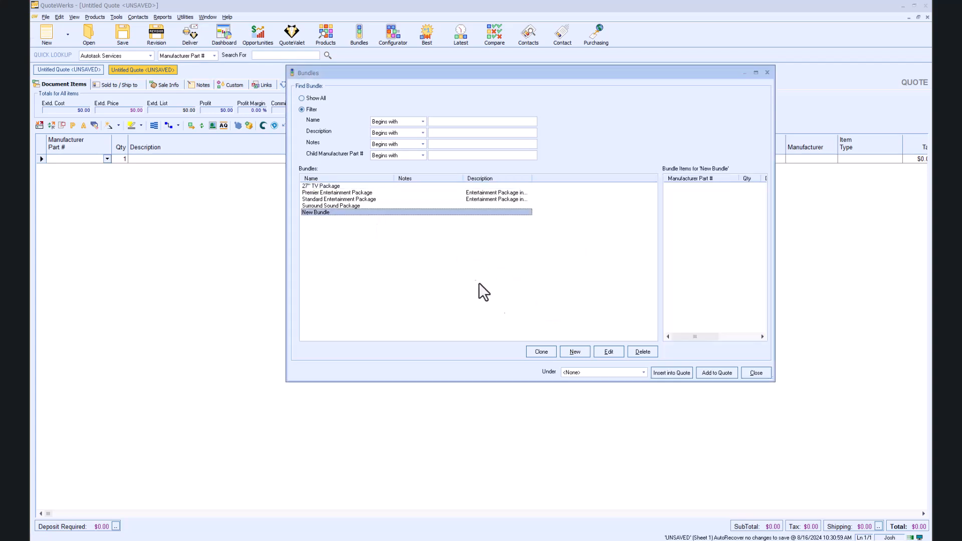
- Edit New Bundle as a simple bundle and enter the internal notes "New Entertainment System for new customers"
click(605, 353)
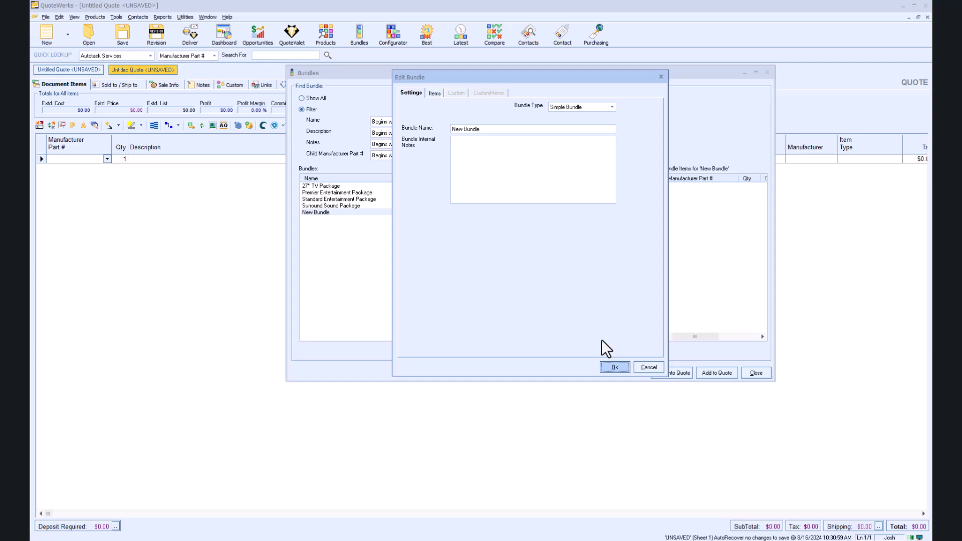
click(612, 106)
click(613, 107)
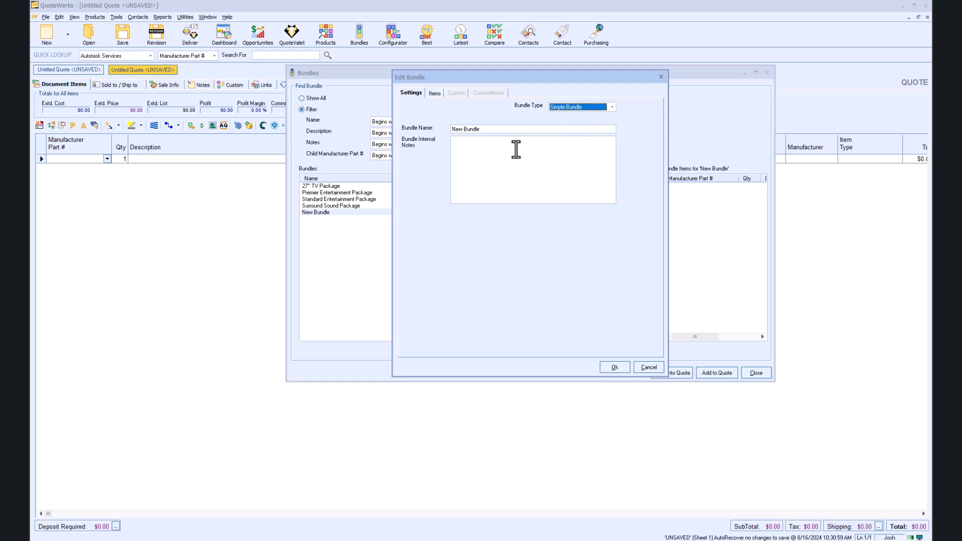
click(516, 149)
text(New Entertainm)
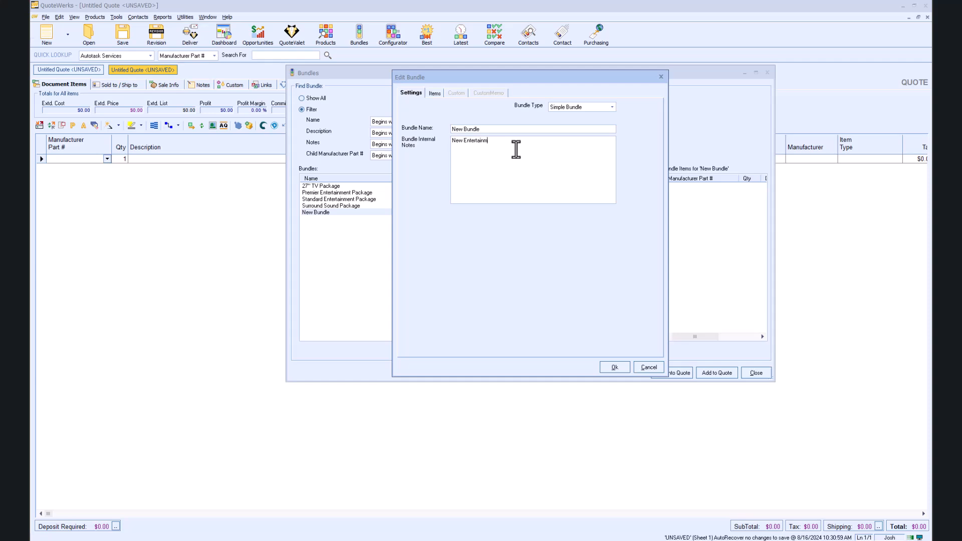
text(ent System for new customers)
- Add a blank comment line to New Bundle's items
click(433, 94)
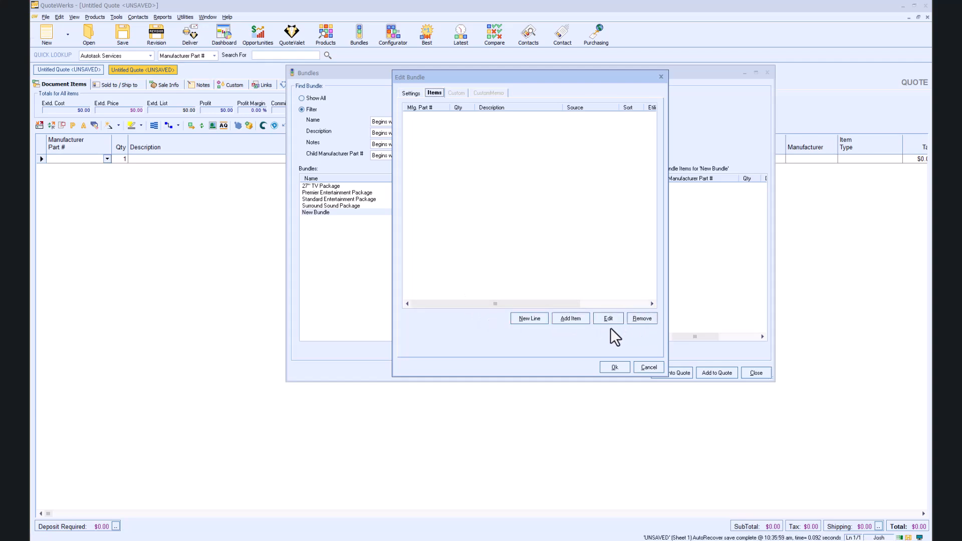
click(528, 321)
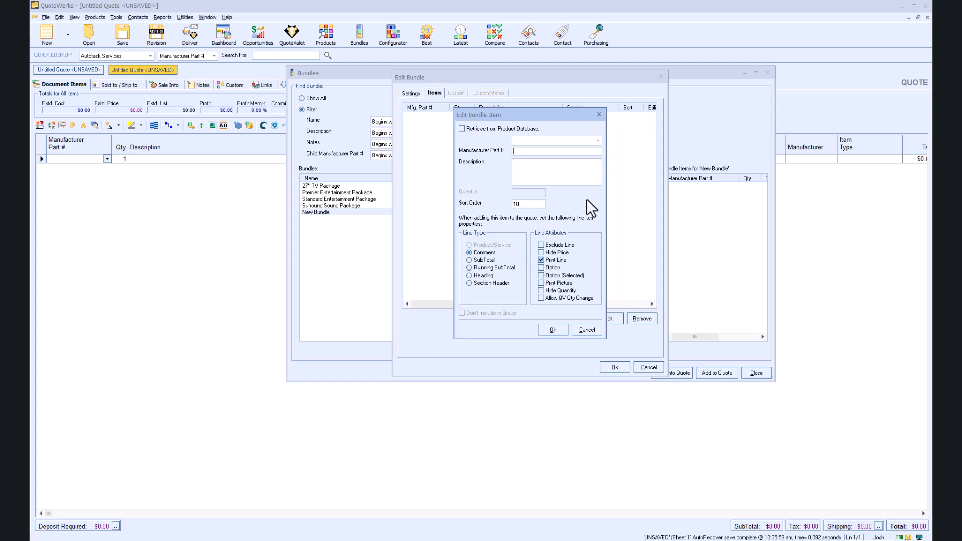
click(578, 331)
- Add the six products 13A21 through CT20DC50 from Our Products to the bundle, accepting the first five with their default settings
click(577, 320)
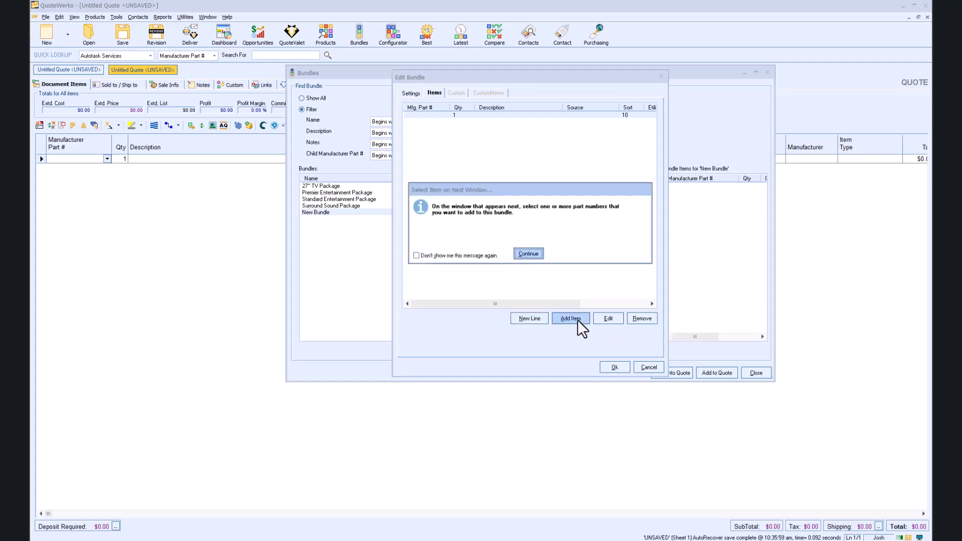
click(529, 254)
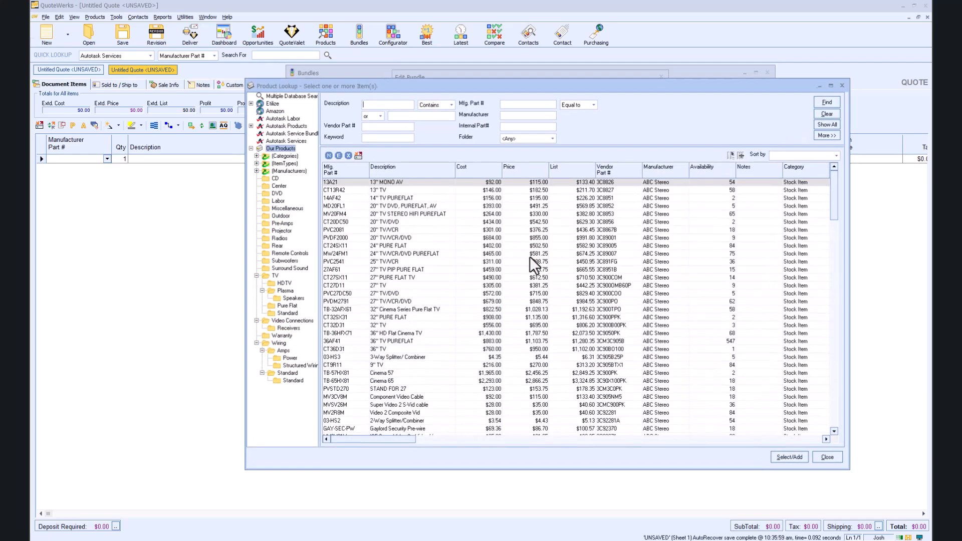
shift+click(376, 197)
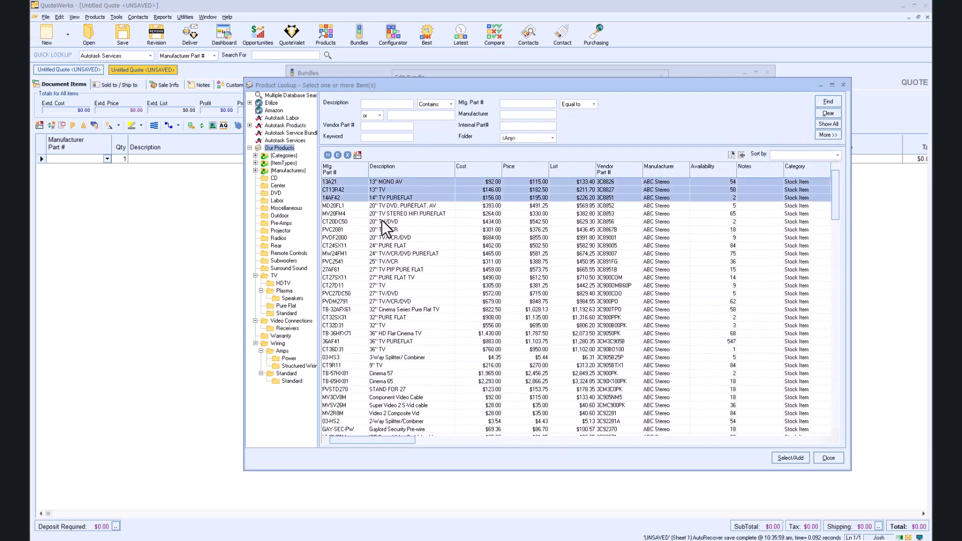
shift+click(381, 221)
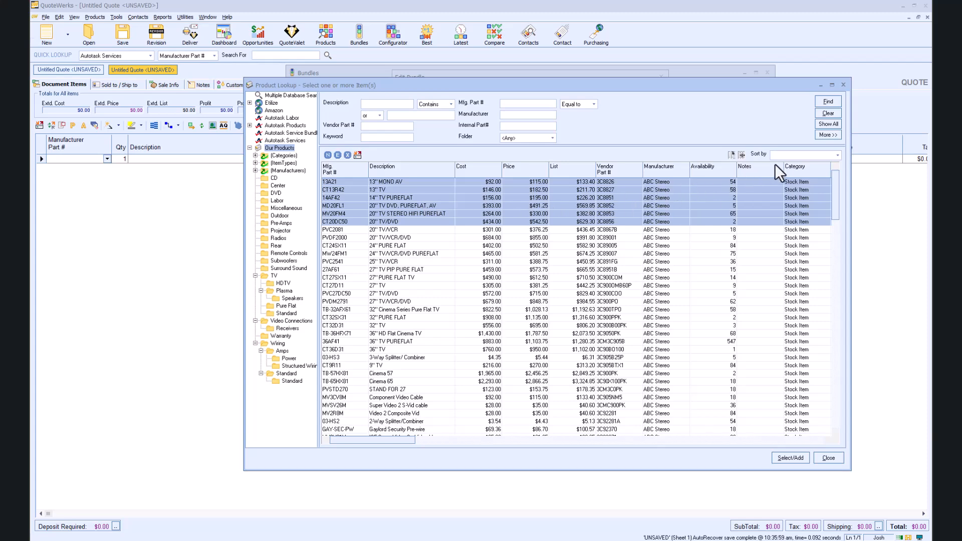
click(788, 457)
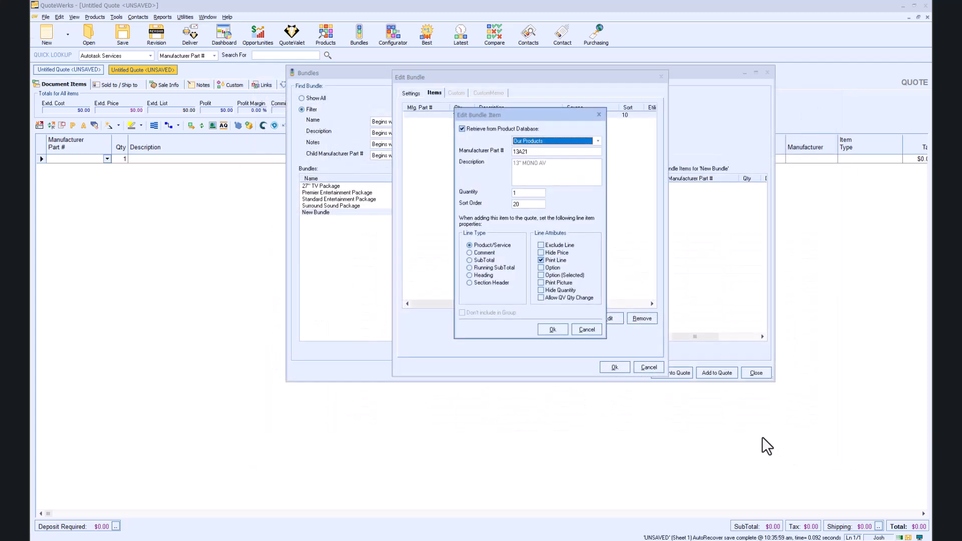
click(551, 330)
click(551, 330)
click(551, 330)
click(551, 329)
click(551, 328)
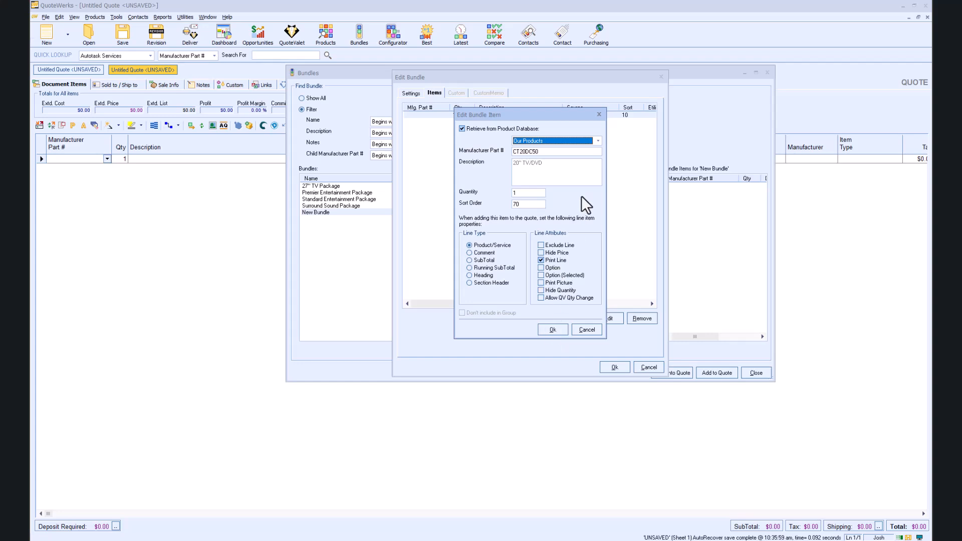
- Set the sort order of the CT20DC50 item to 5, keeping Our Products as its source, and add it to the bundle
click(598, 140)
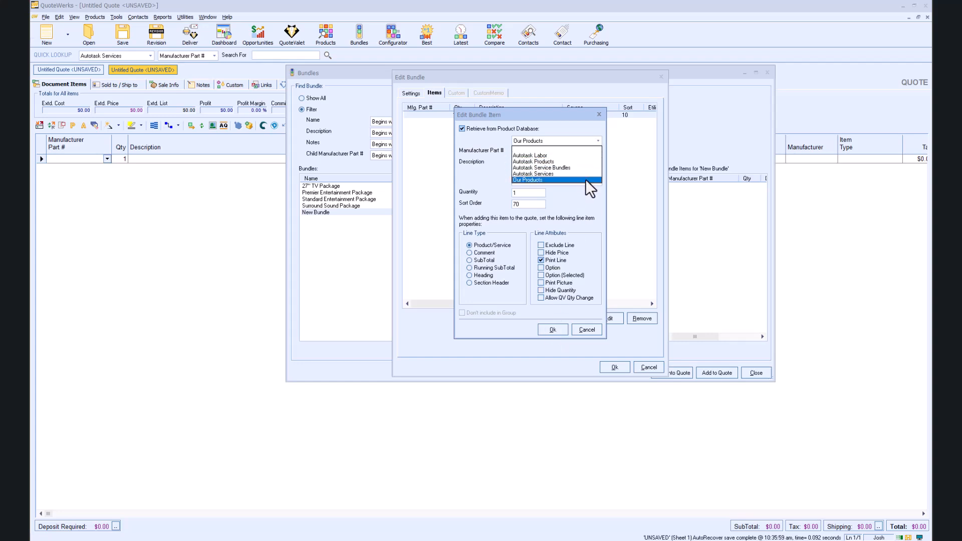
click(597, 142)
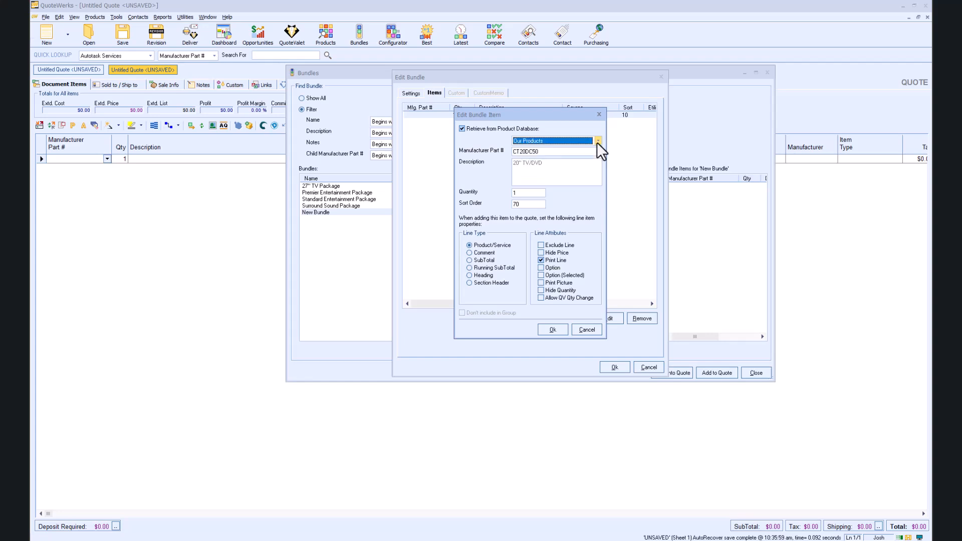
click(540, 152)
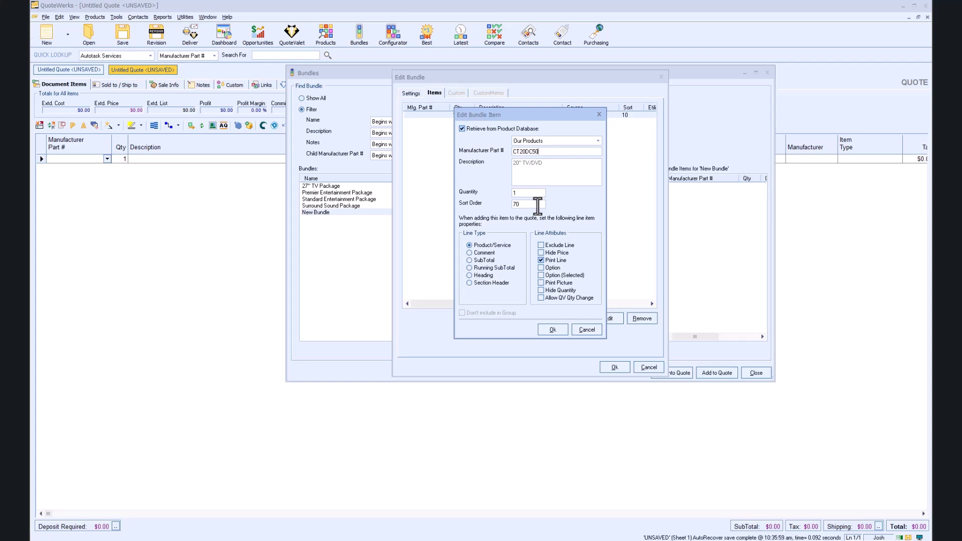
drag(531, 206, 509, 206)
click(558, 329)
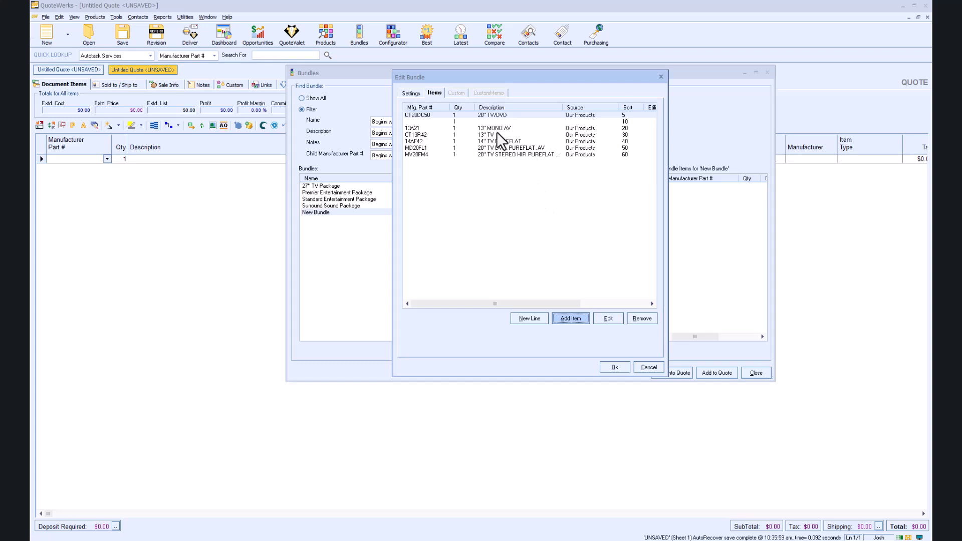
- Review the CT20DC50 bundle item's properties without changing them and save New Bundle
double_click(483, 115)
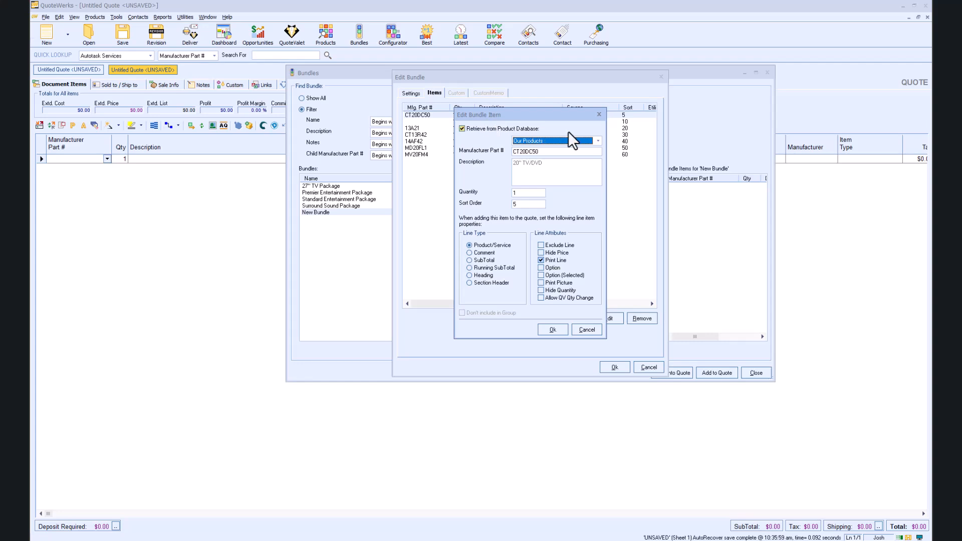
click(600, 115)
click(611, 317)
click(599, 115)
click(614, 367)
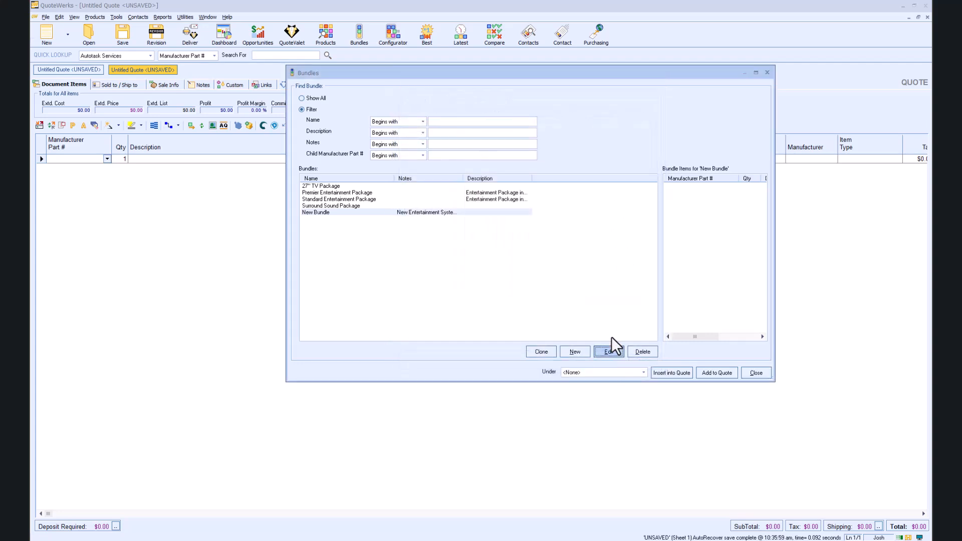
- Create another bundle named "Grouped Bundle" and select it in the bundle list
click(575, 353)
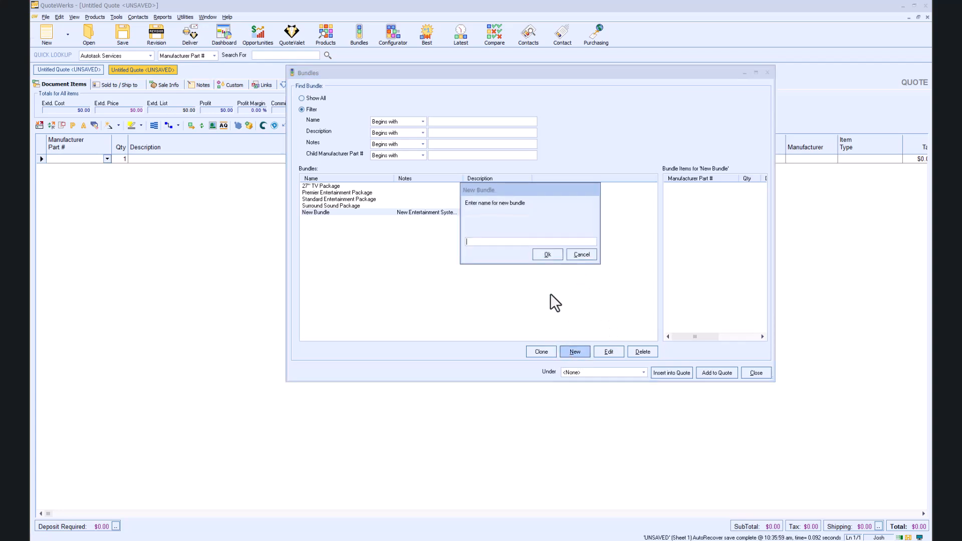
text(Grouped Bundle)
key(Return)
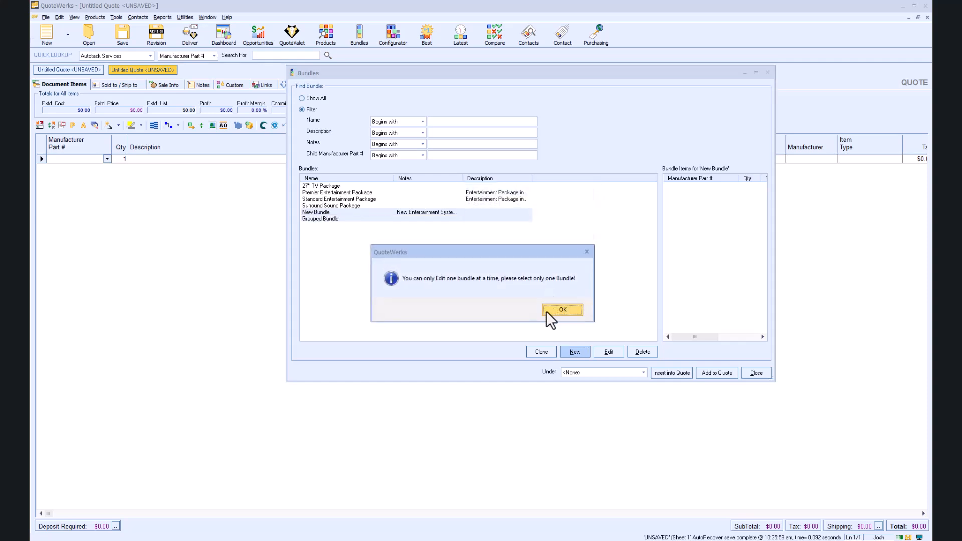
click(550, 312)
click(351, 219)
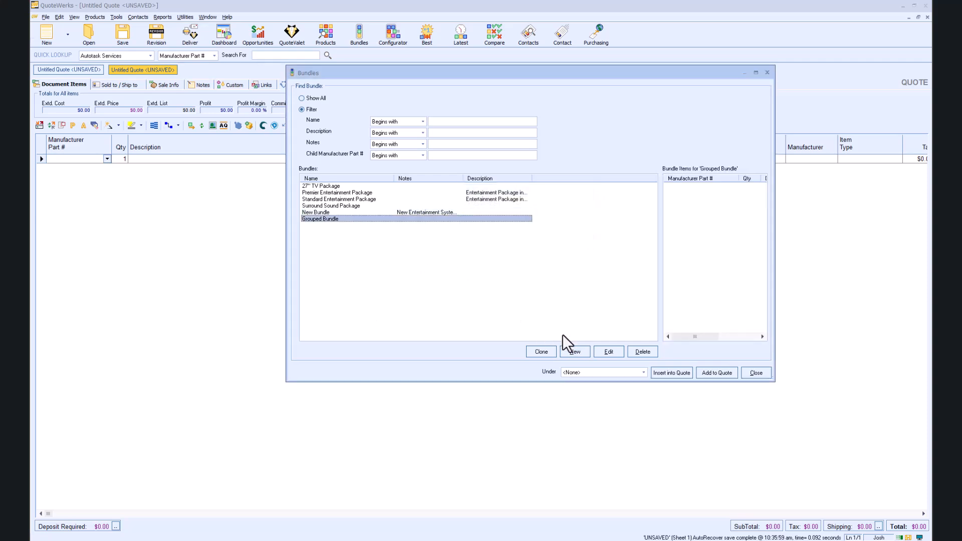
- Edit the newly created bundle and set its bundle type to Grouped Bundle
click(609, 352)
click(612, 106)
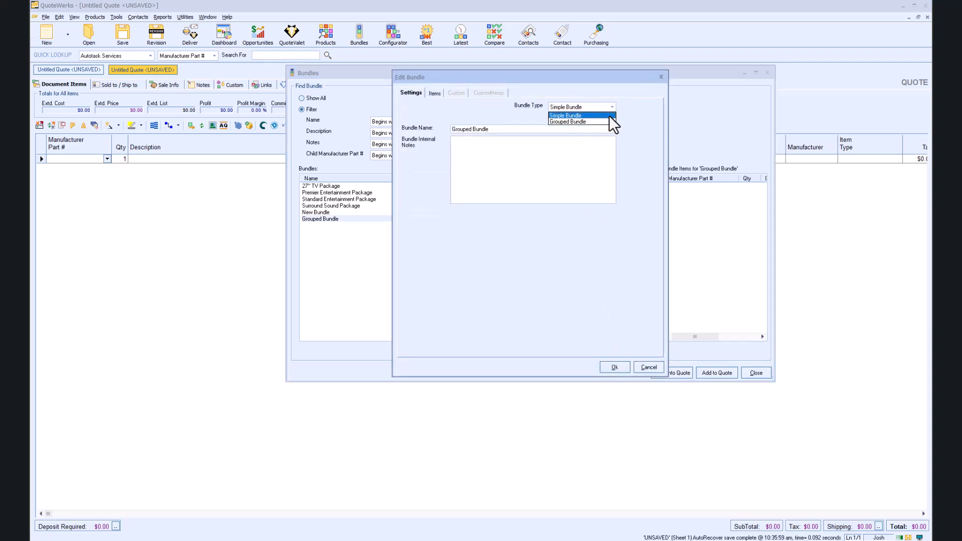
click(606, 121)
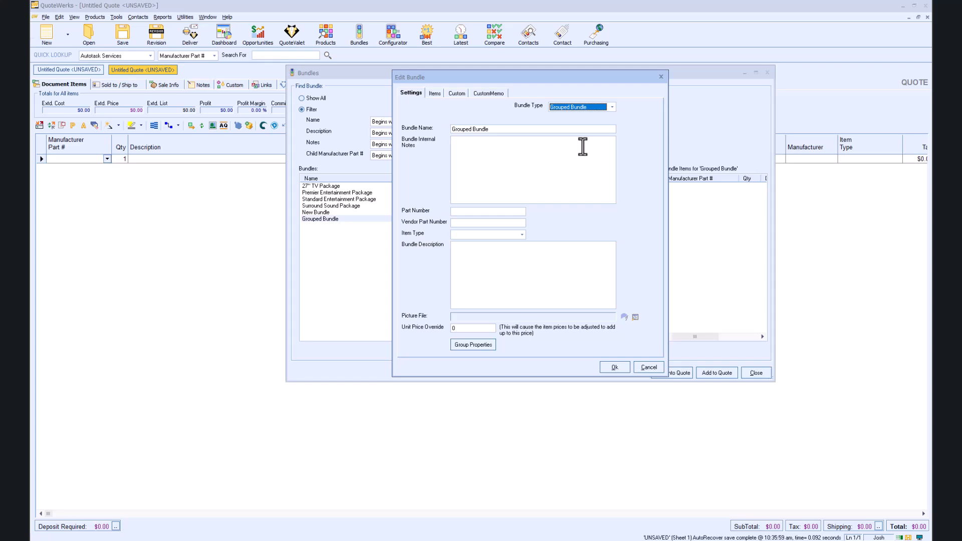
- Enter NewEntSys as the grouped bundle's part number and check the available item types without choosing one
click(515, 213)
text(N)
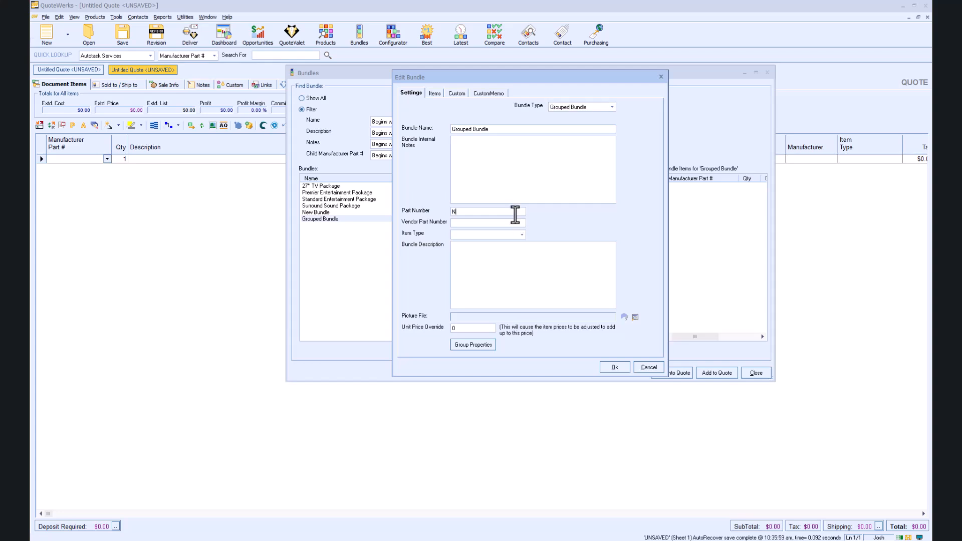
text(ewEntSys)
click(522, 235)
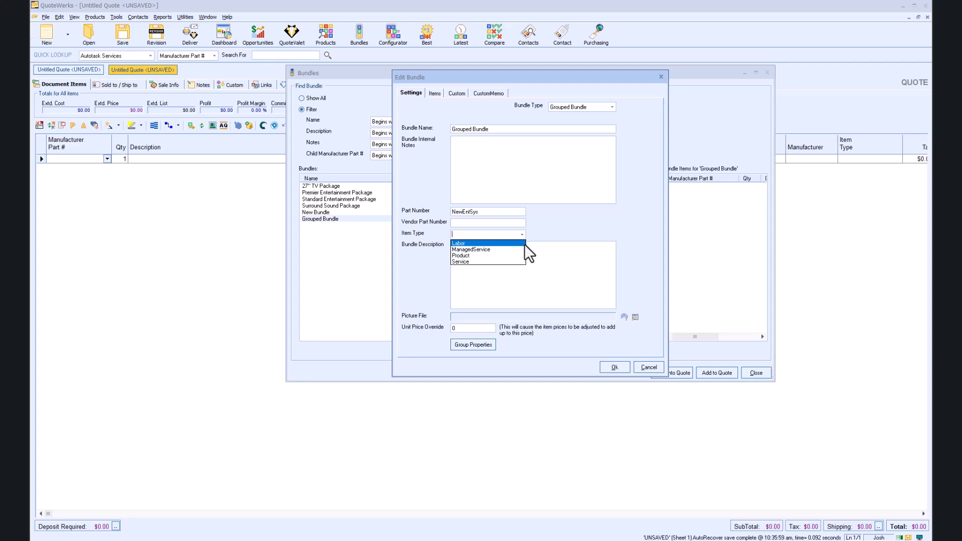
click(534, 246)
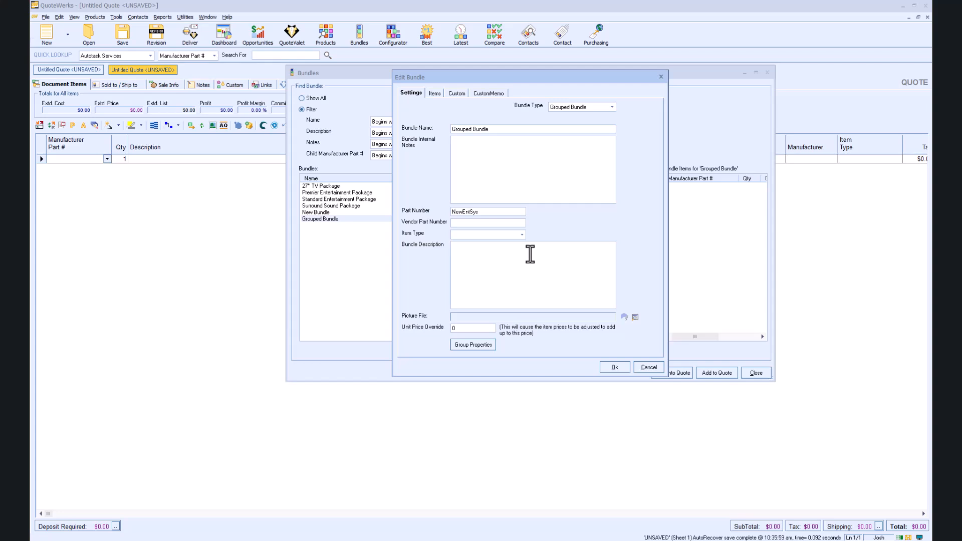
- Enter "Advanced AV System" as the grouped bundle's description and check the picture file selection without assigning a picture
text(Advanced AV System)
click(634, 318)
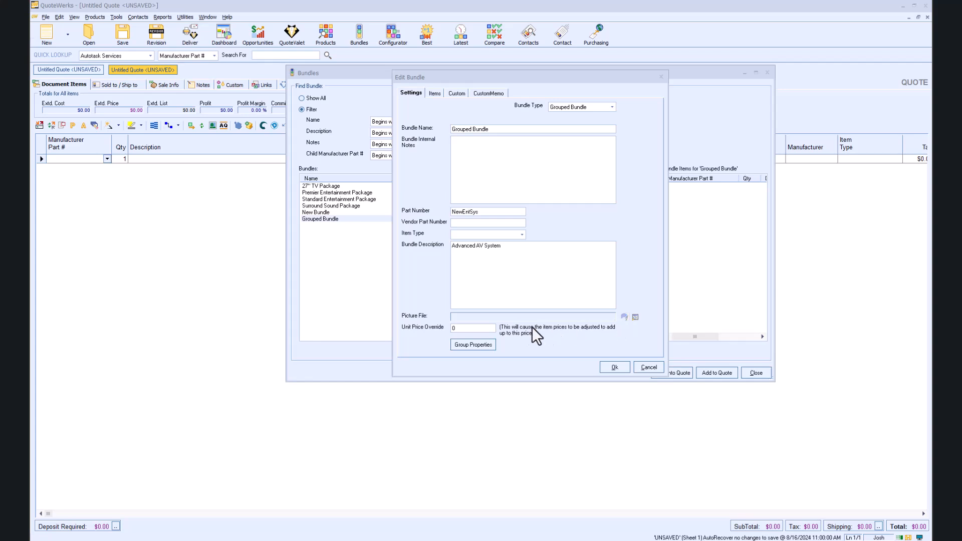
- Try a unit price override of 15000 for the grouped bundle
click(485, 328)
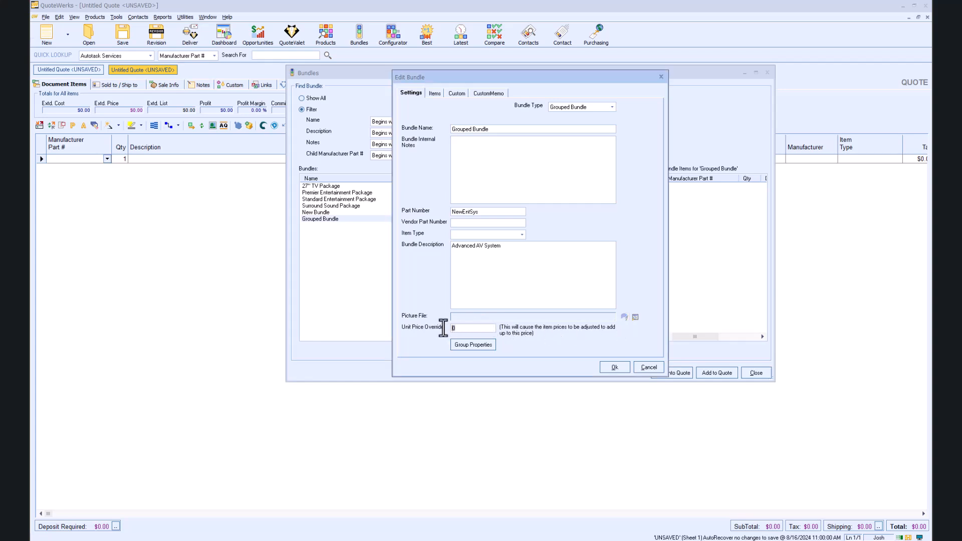
text(15000)
drag(475, 329, 439, 331)
- Open the grouped bundle's group properties and review the Discount % modifier without entering a discount
click(471, 345)
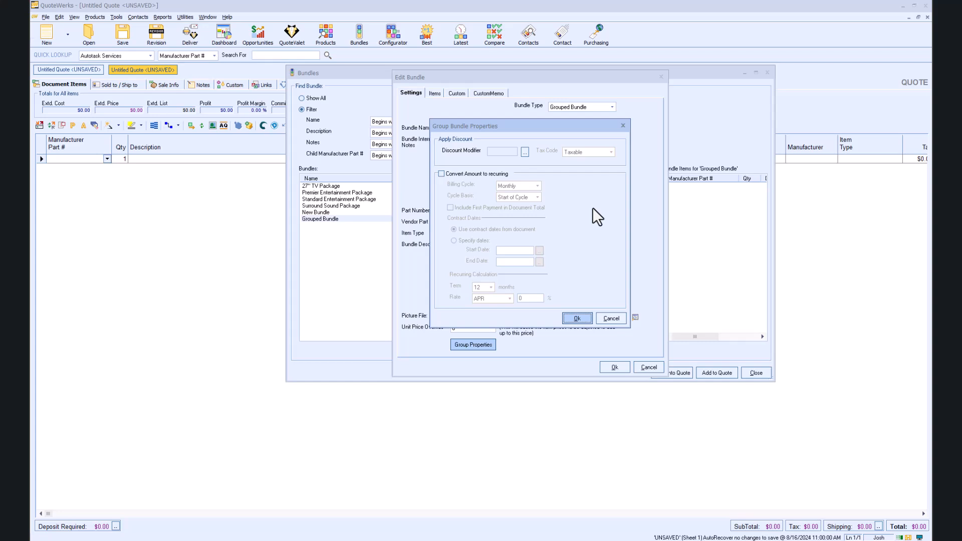
click(525, 153)
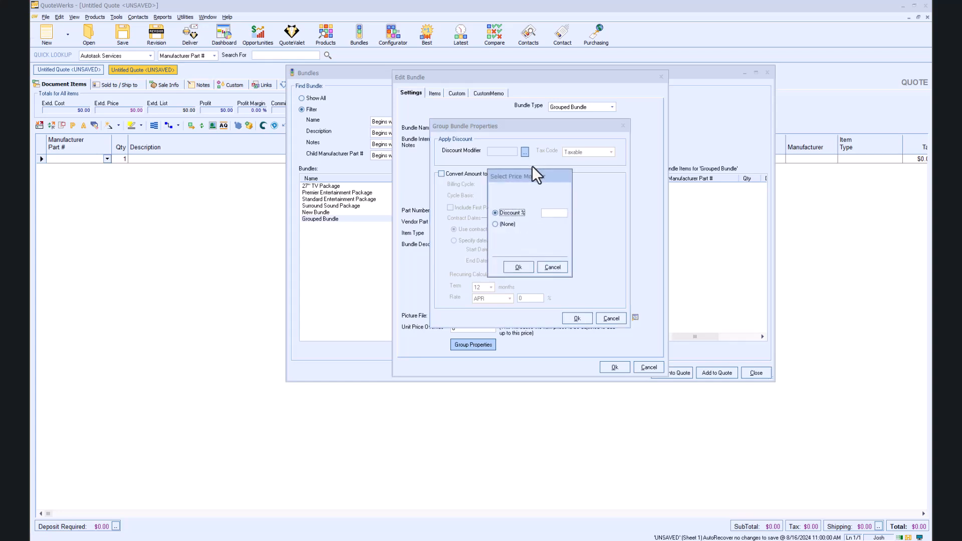
click(556, 212)
click(519, 266)
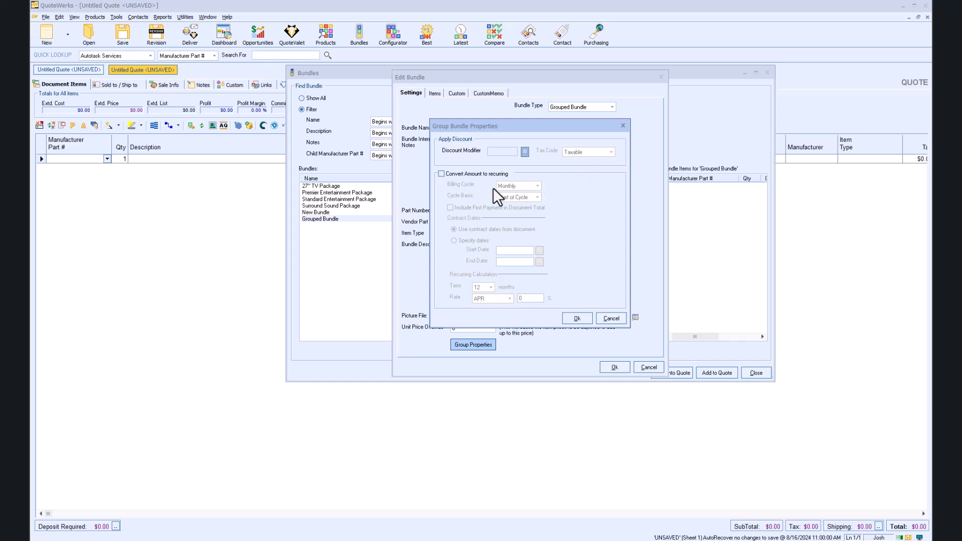
- Convert the group amount to recurring with the first payment included in the document total, keeping a 12-month term and the APR rate type
click(442, 173)
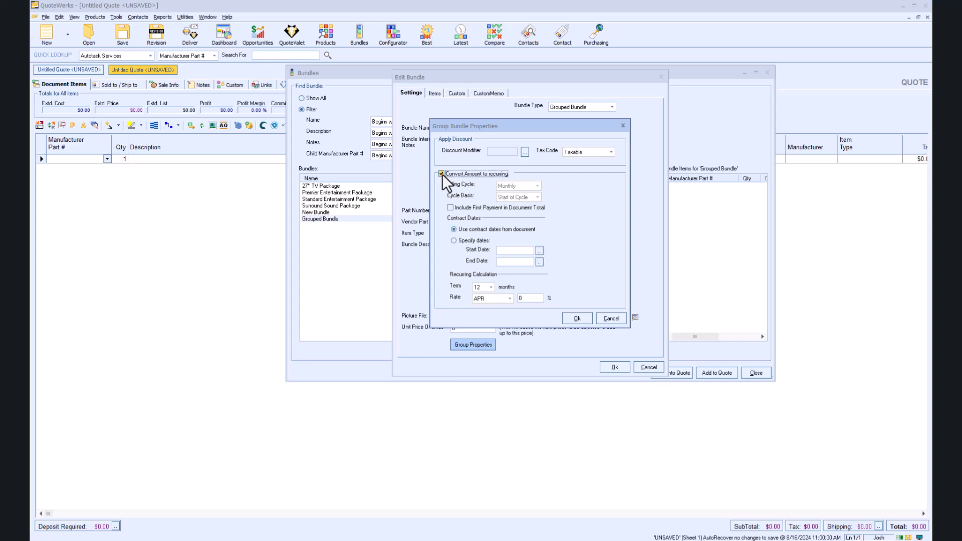
click(450, 209)
click(509, 298)
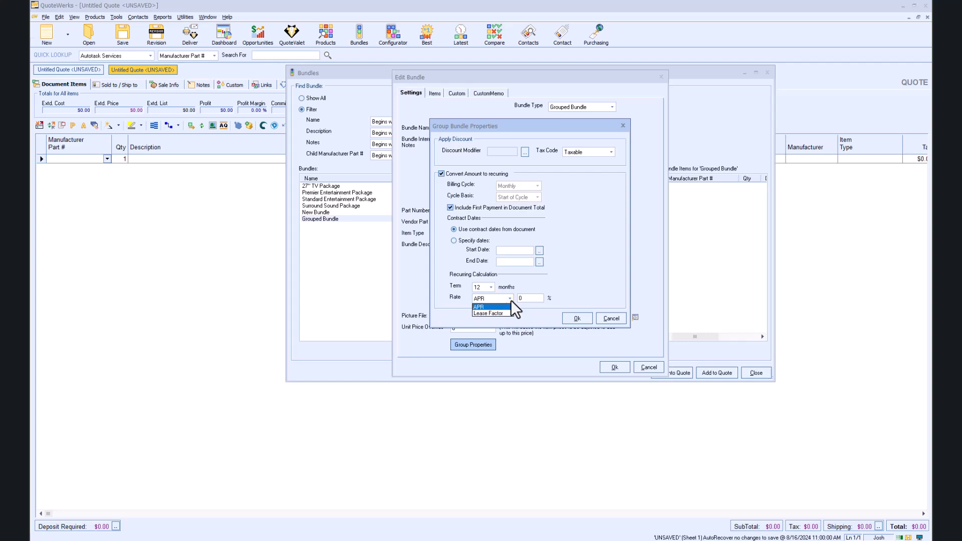
click(510, 299)
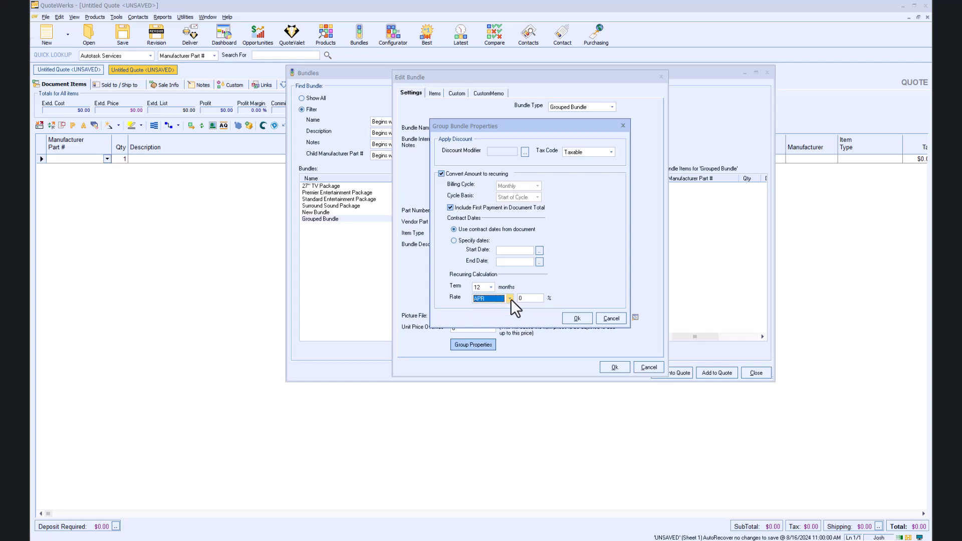
click(491, 287)
click(490, 287)
click(578, 318)
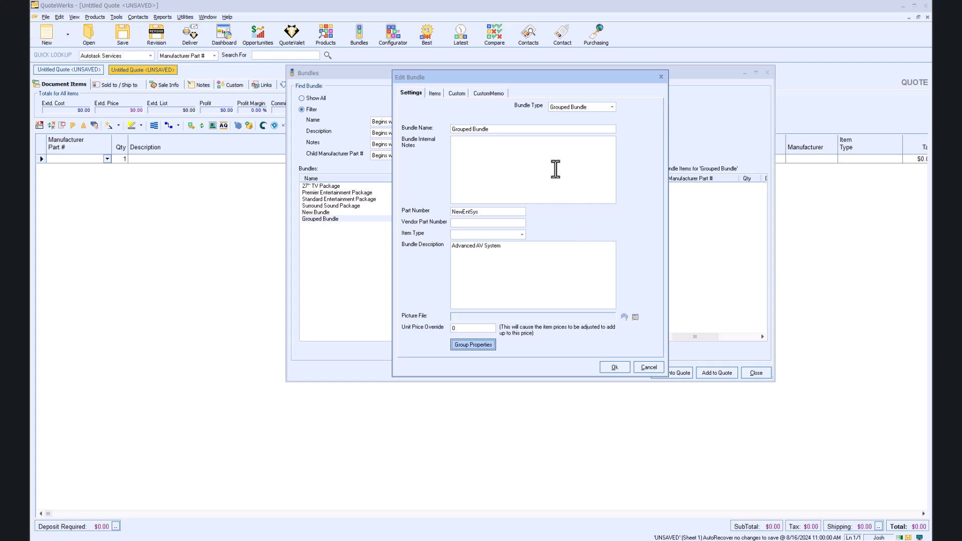
- Add products 13A21, CT13R42, 14AF42 and MD20FL1 to the grouped bundle and review 13A21's item properties without changing them
click(435, 93)
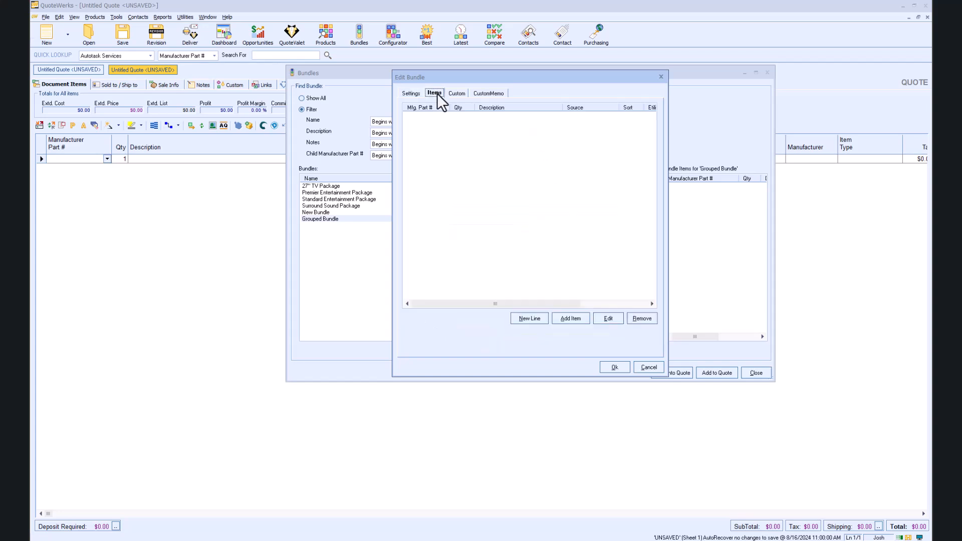
click(571, 318)
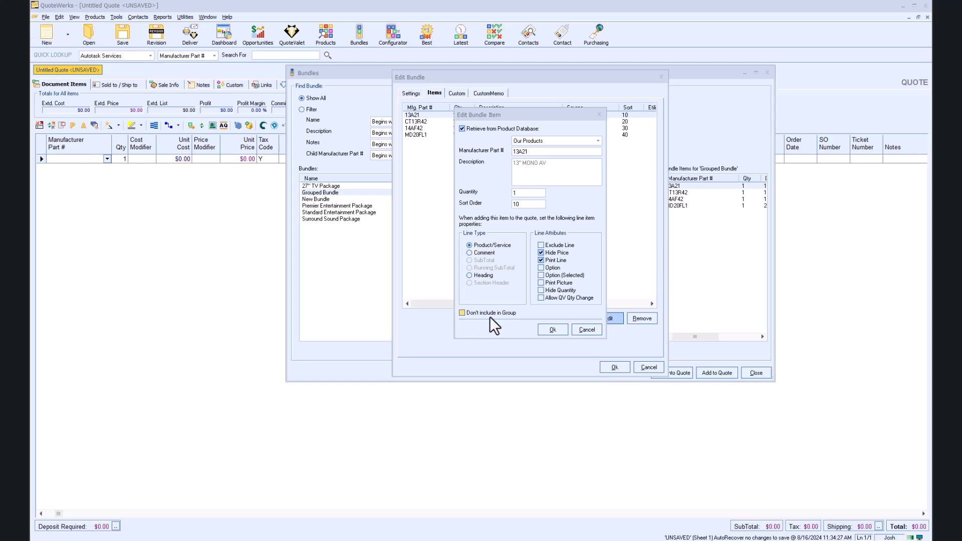
click(585, 331)
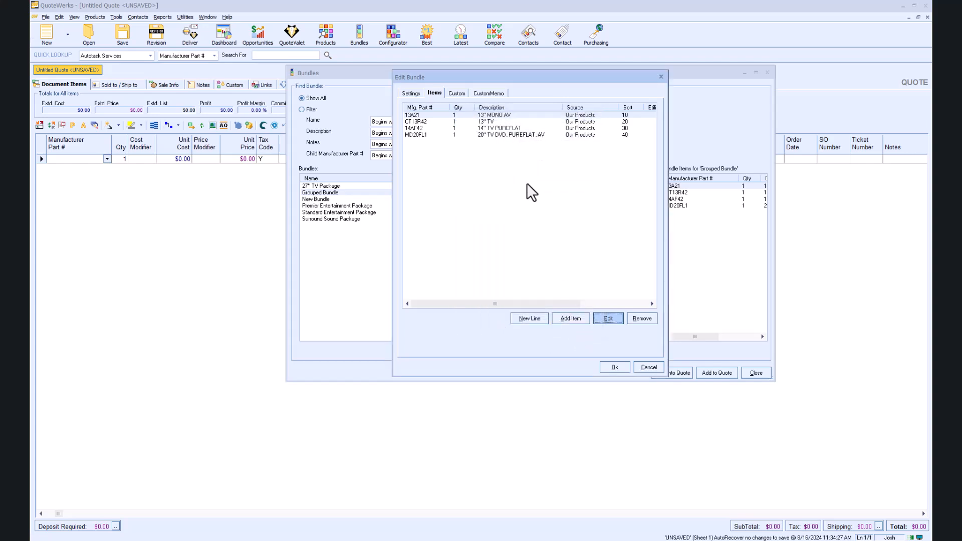
- Save the grouped bundle with its custom Color field set to Blue and insert a quantity of 1 into the quote
click(457, 93)
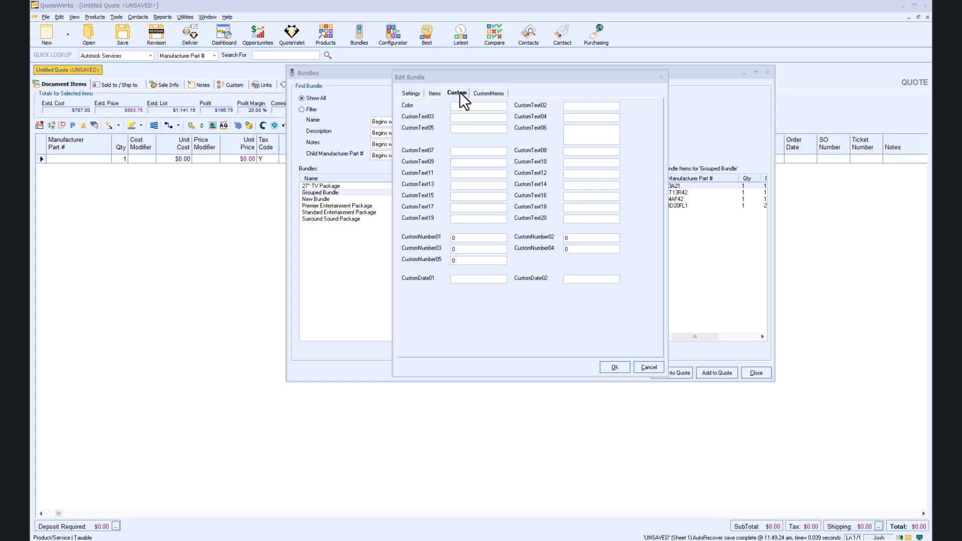
click(461, 106)
text(Blue)
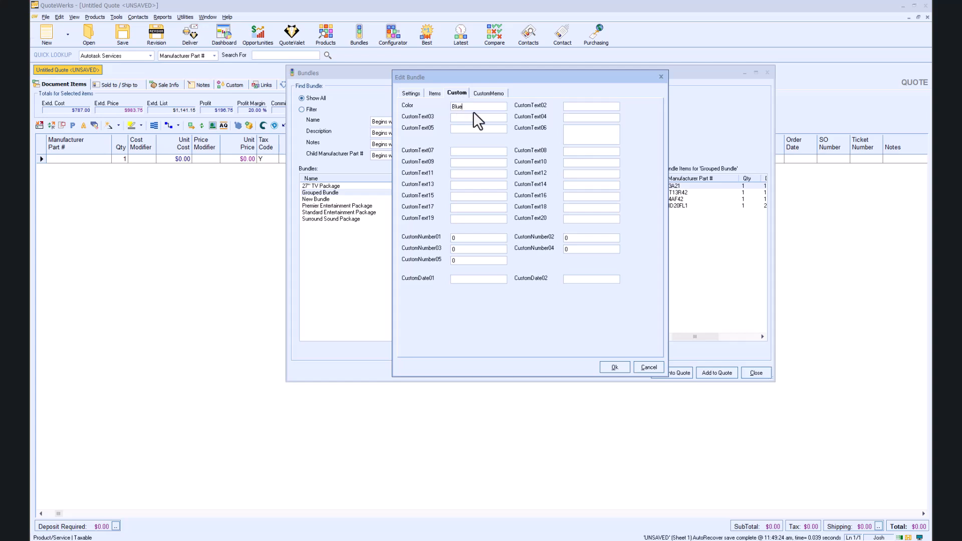
click(614, 367)
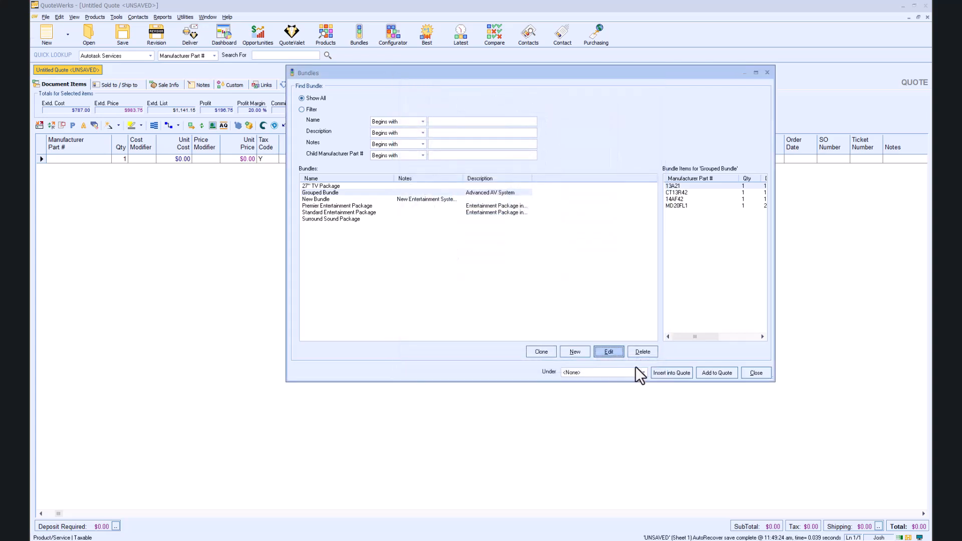
click(669, 373)
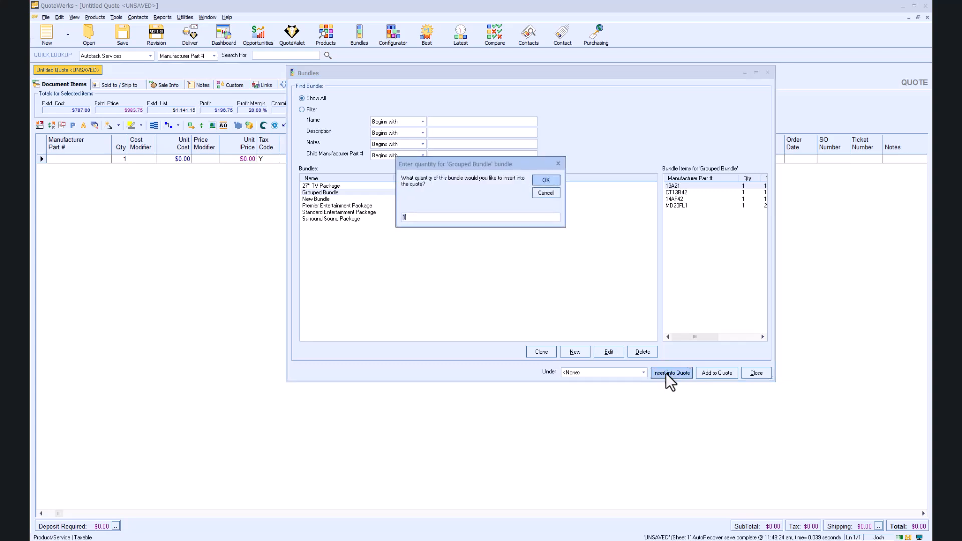
click(545, 179)
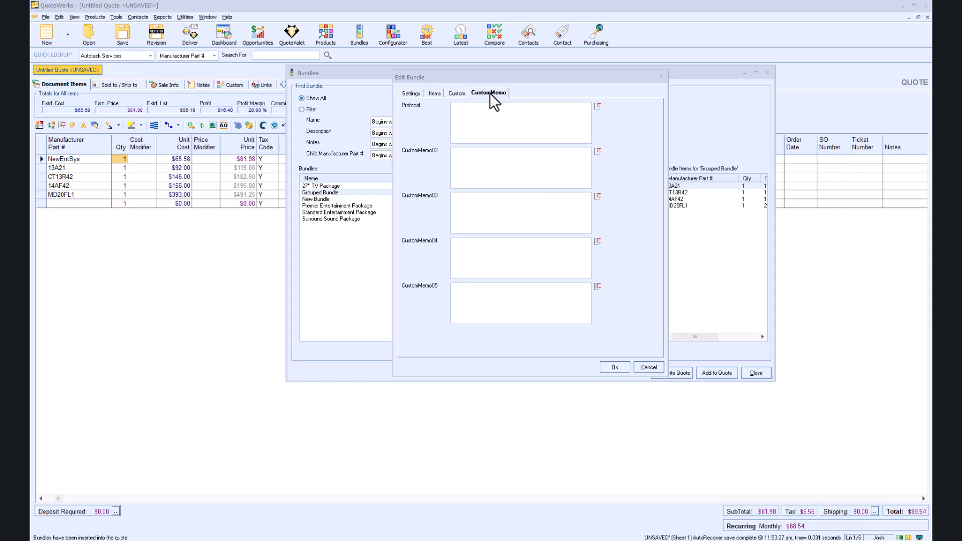
- Enter "Make sure to include shipping on all orders" in the grouped bundle's Protocol memo and save the bundle
click(489, 106)
text(Make sure to include shipping on all orders)
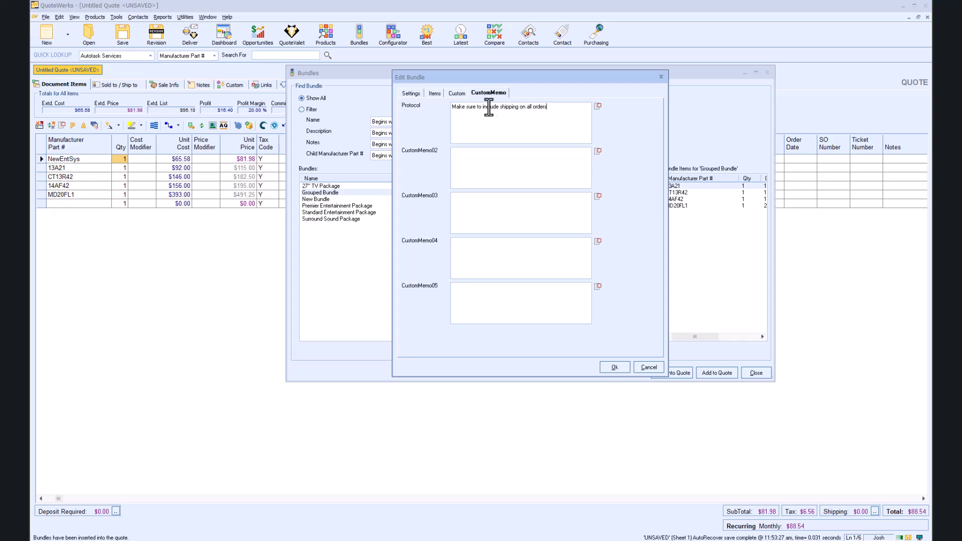
click(613, 366)
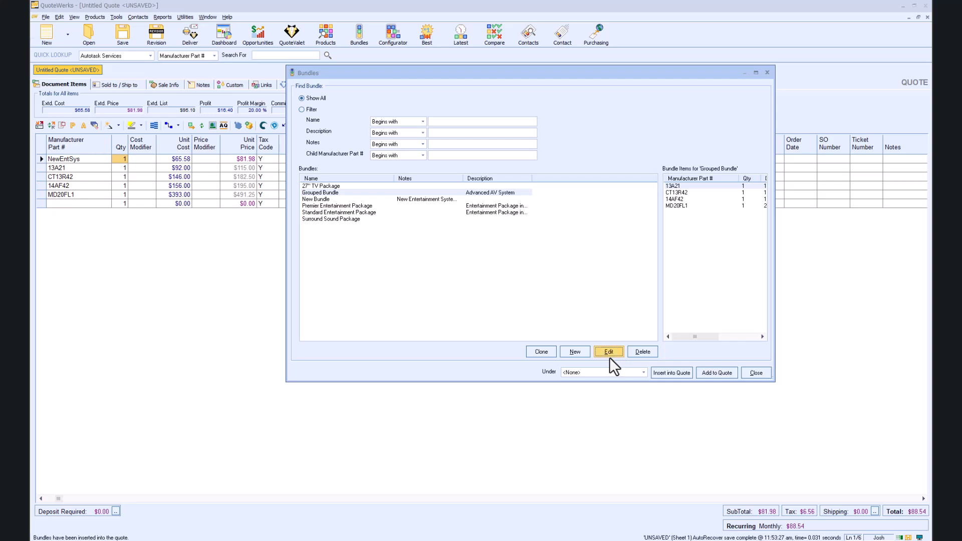
- Select Grouped Bundle and create a new section header named "Grouped Bundle" in the quote to hold it
click(334, 194)
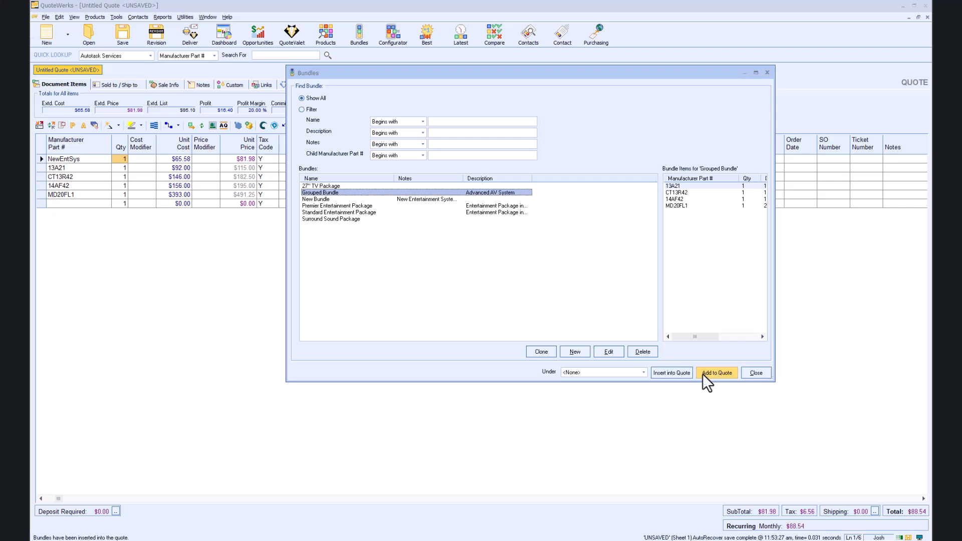
click(643, 375)
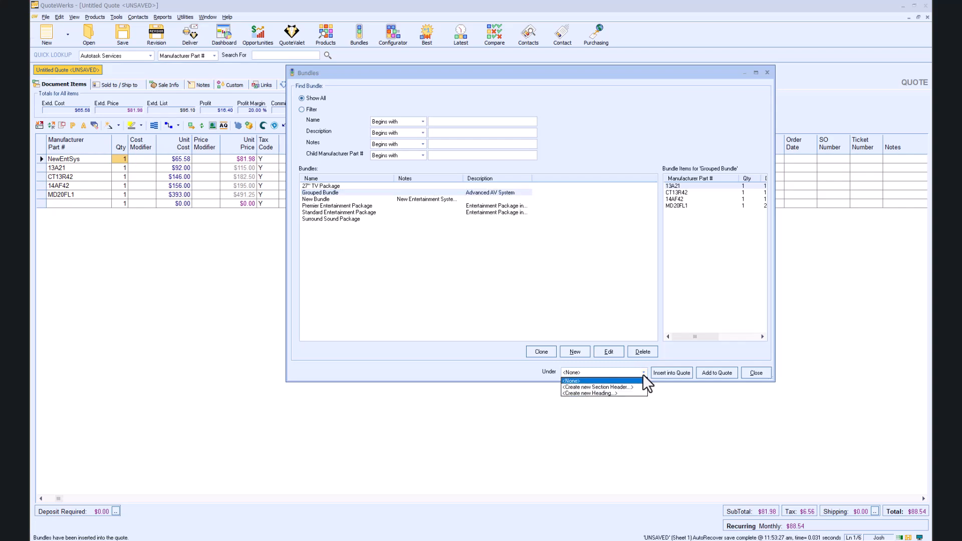
click(630, 387)
text(Grouped Bundle)
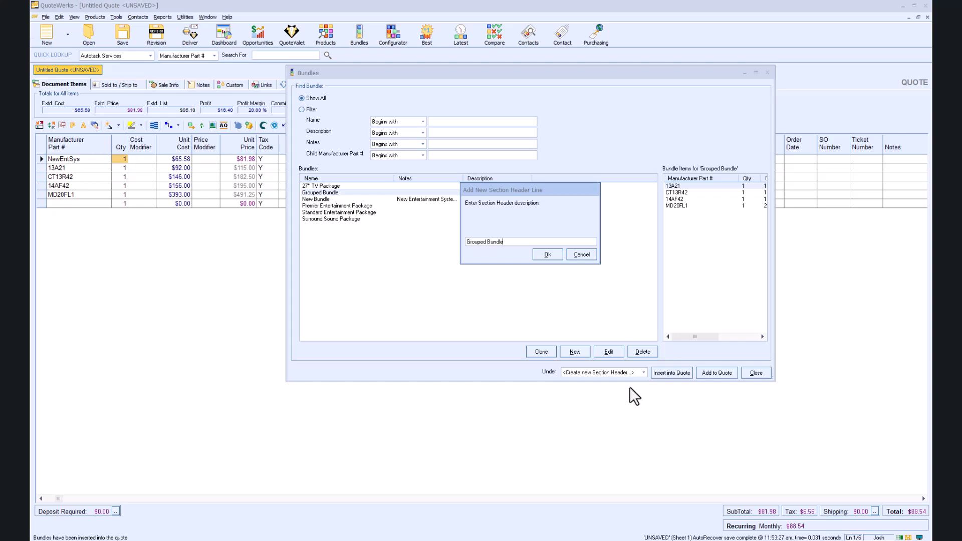
click(551, 253)
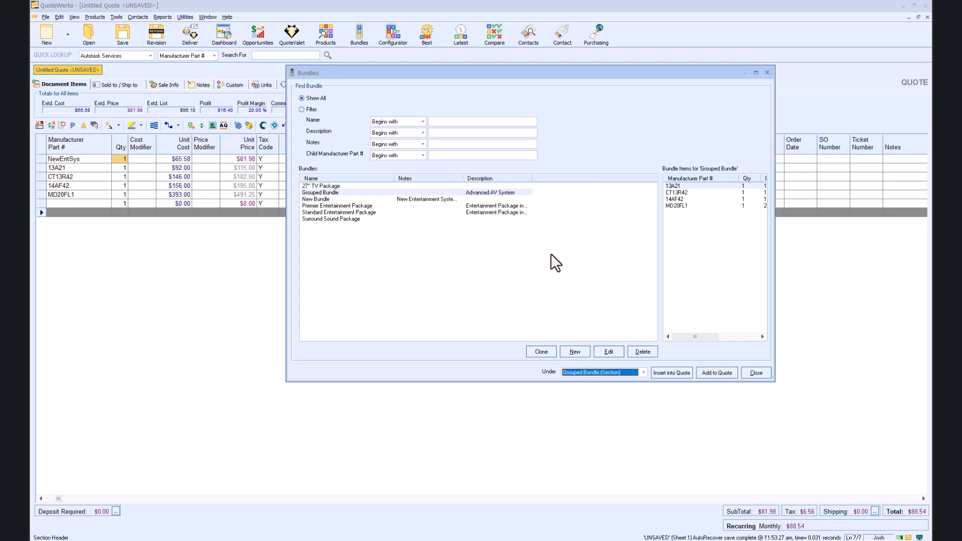
- Insert the grouped bundle into the quote under the Grouped Bundle section with a quantity of 2
click(681, 372)
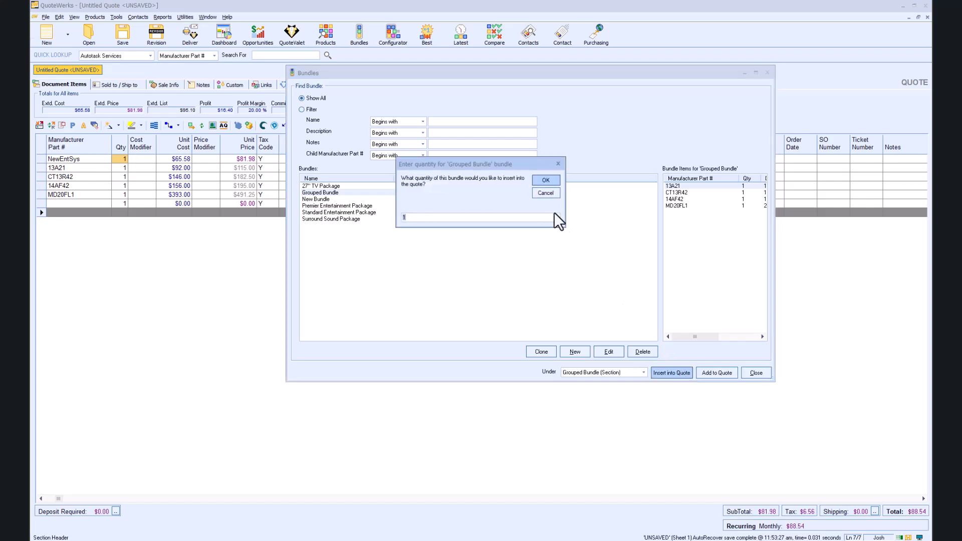
click(546, 187)
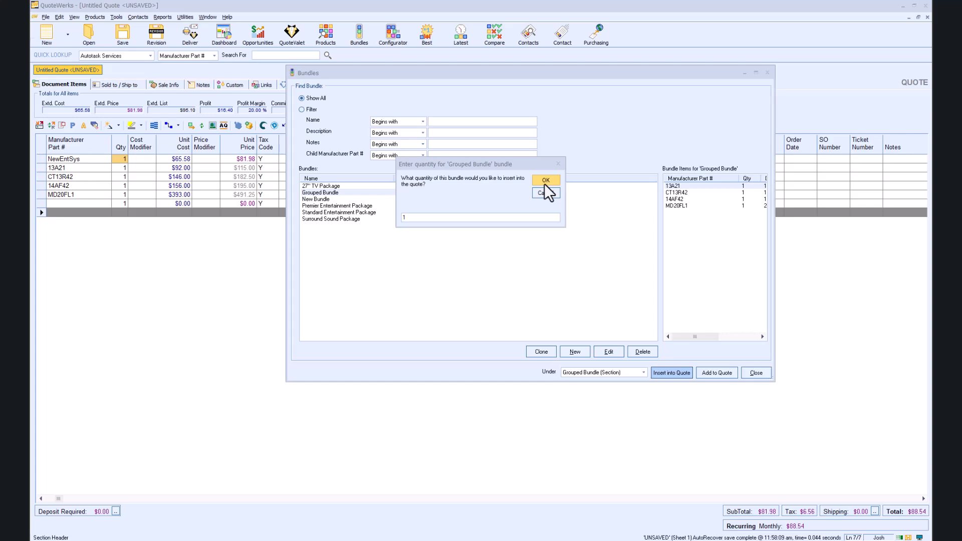
click(487, 216)
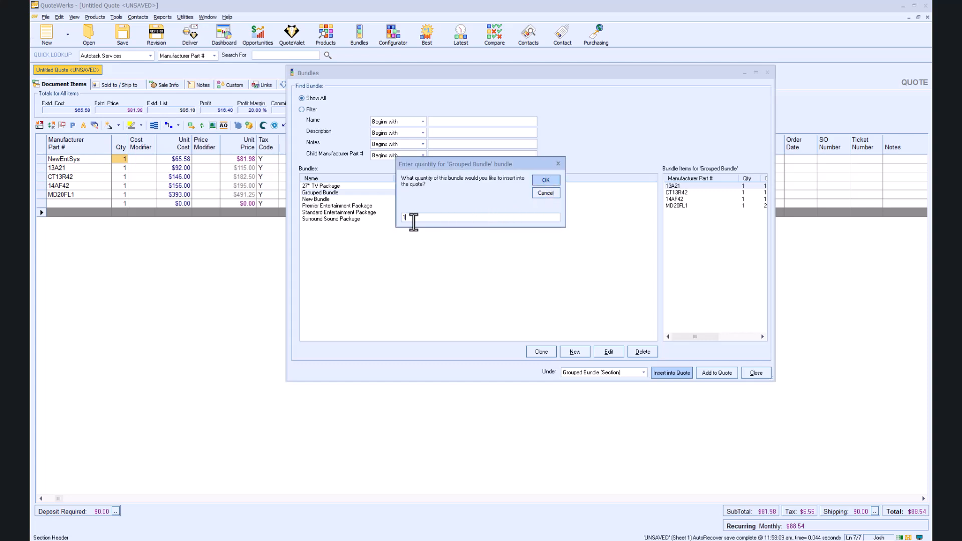
key(BackSpace)
text(2)
click(540, 185)
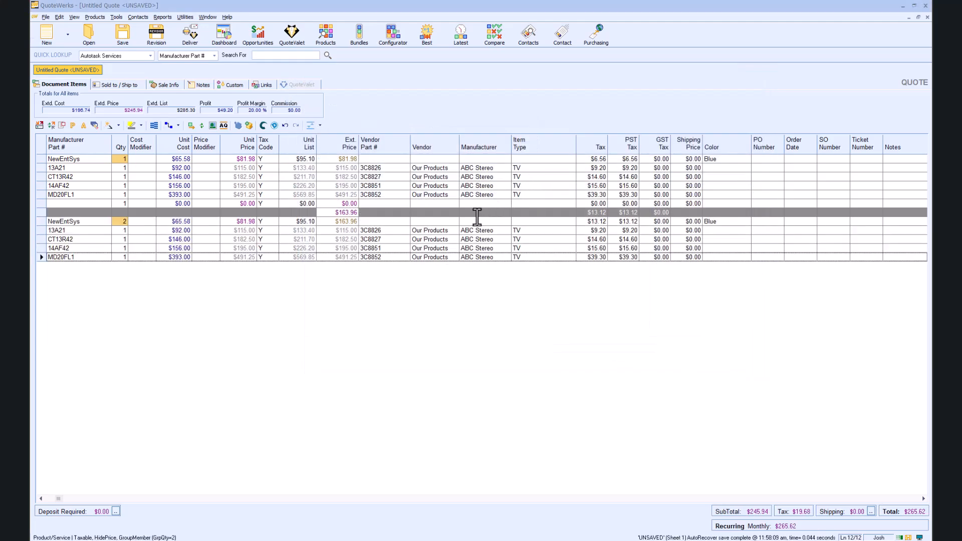